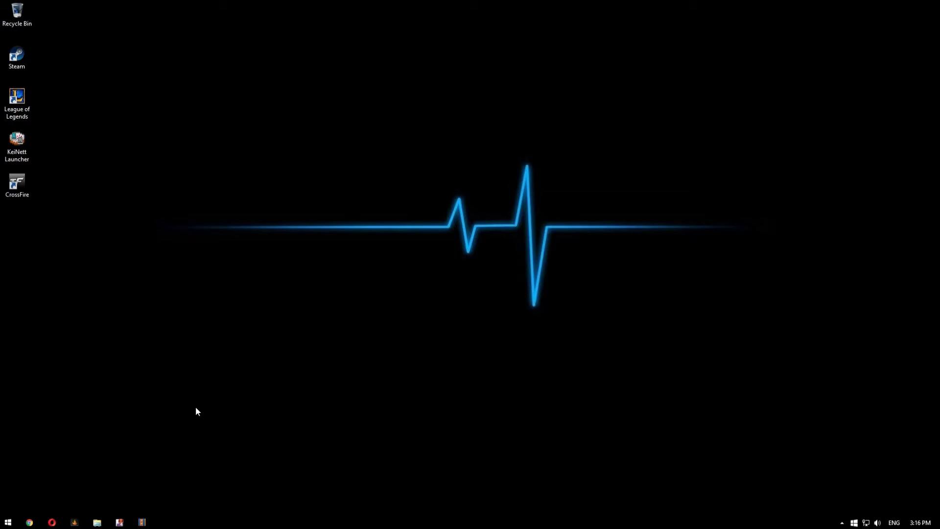
Step: Load bluestacks.com in Opera and start downloading the BlueStacks 2 offline installer
left_click(52, 522)
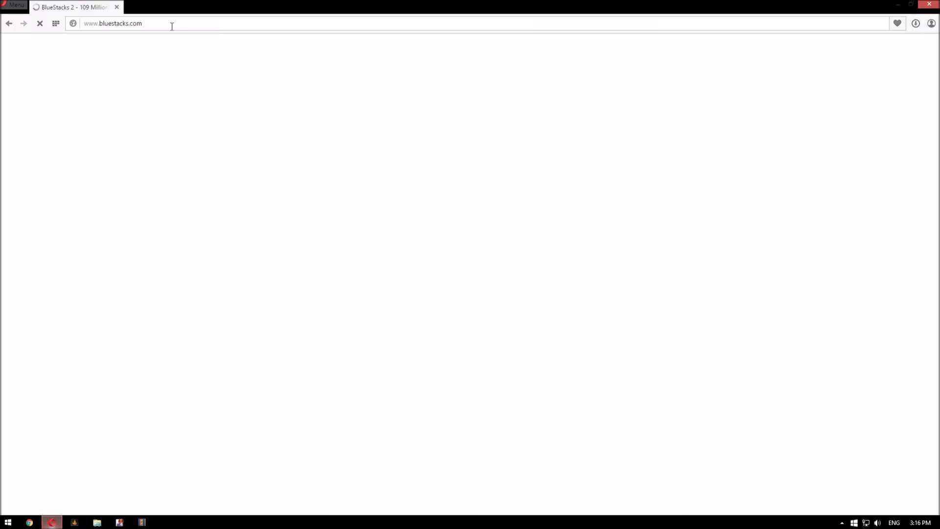
left_click(109, 24)
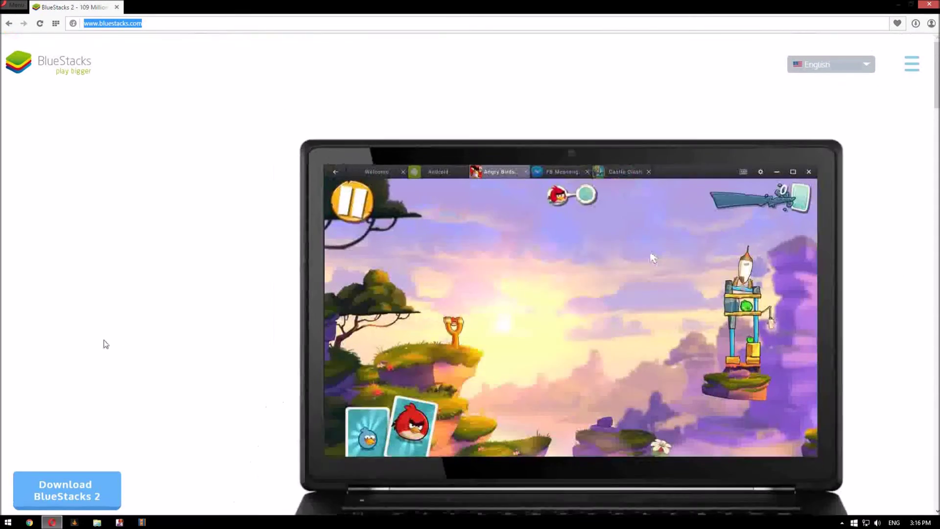
scroll(105, 341, "down", 3)
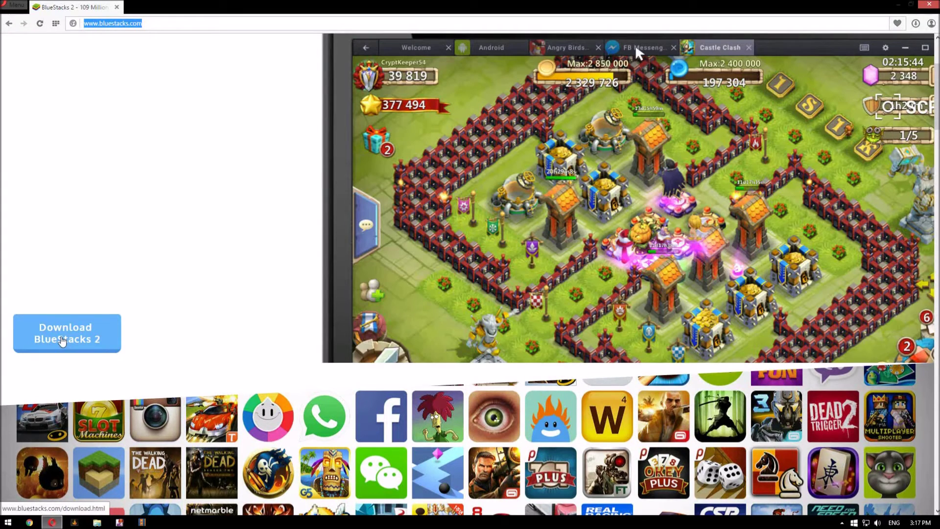
left_click(67, 341)
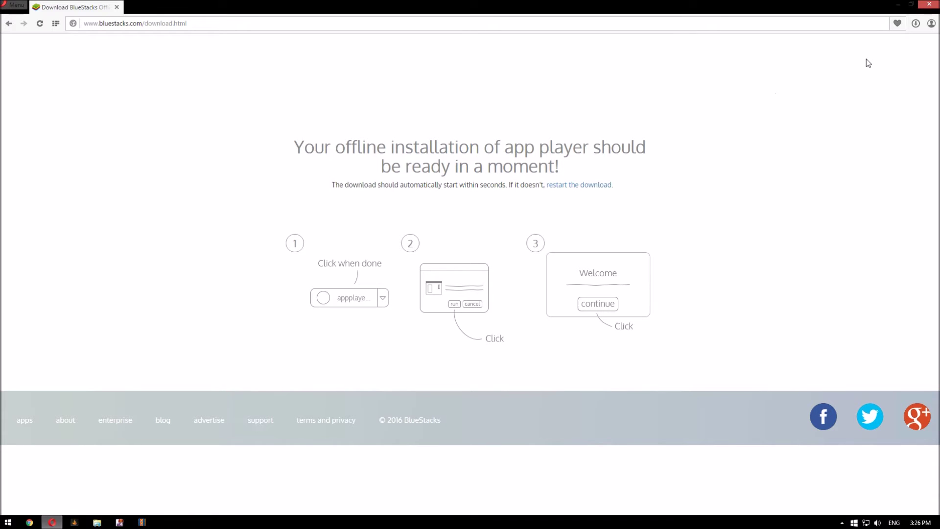
Step: Drag BlueStacks2_native from Downloads onto the desktop and launch the installer from there
left_click(899, 4)
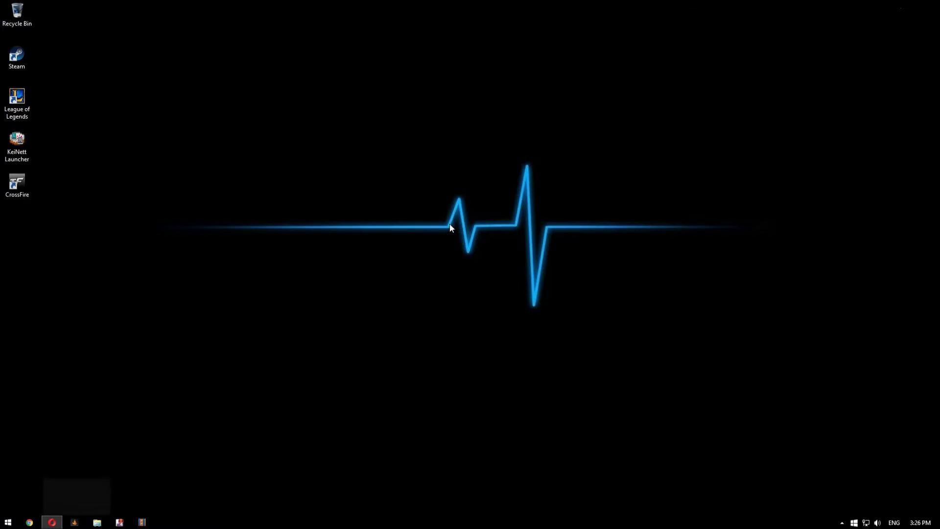
key("super+e")
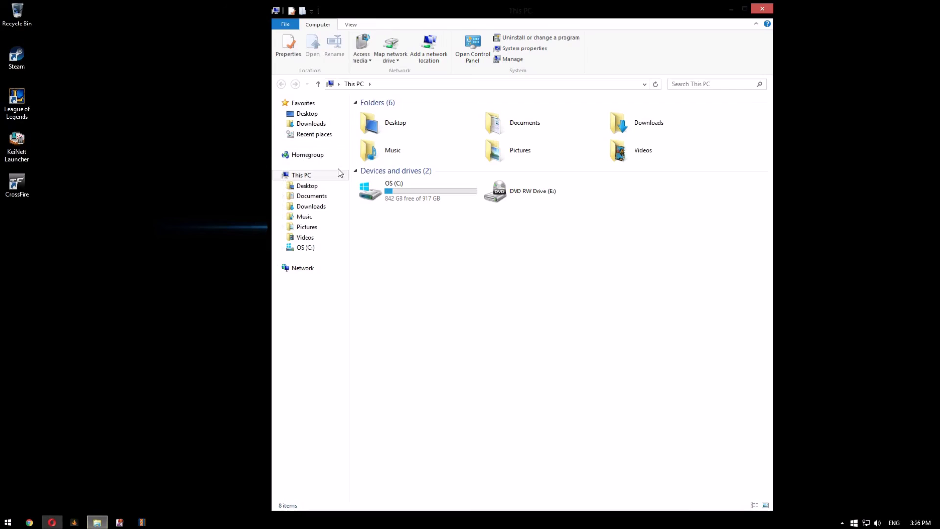
left_click(341, 125)
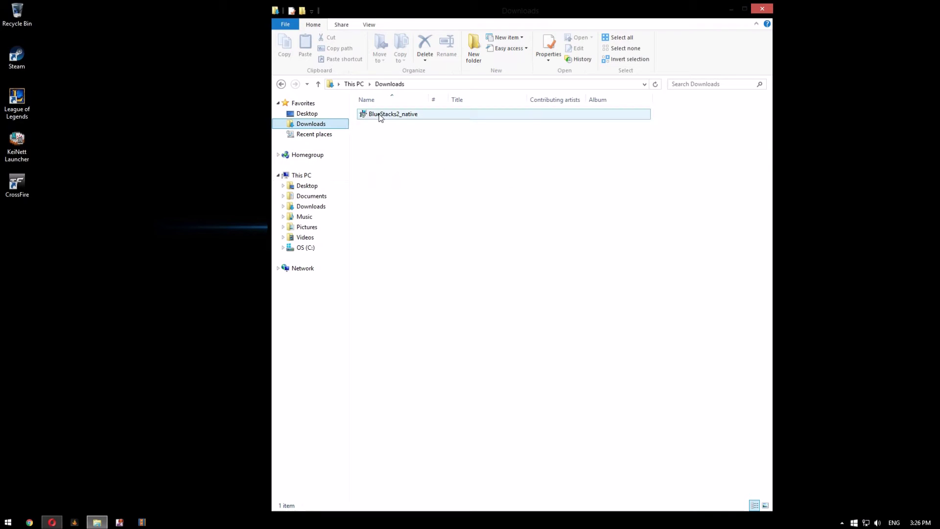
left_click_drag(379, 117, 3, 240)
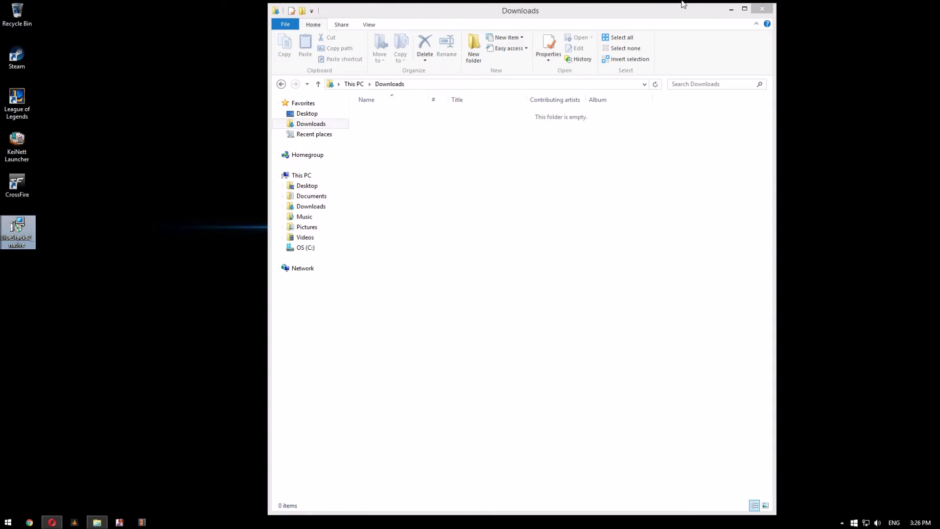
left_click(763, 9)
left_click(17, 234)
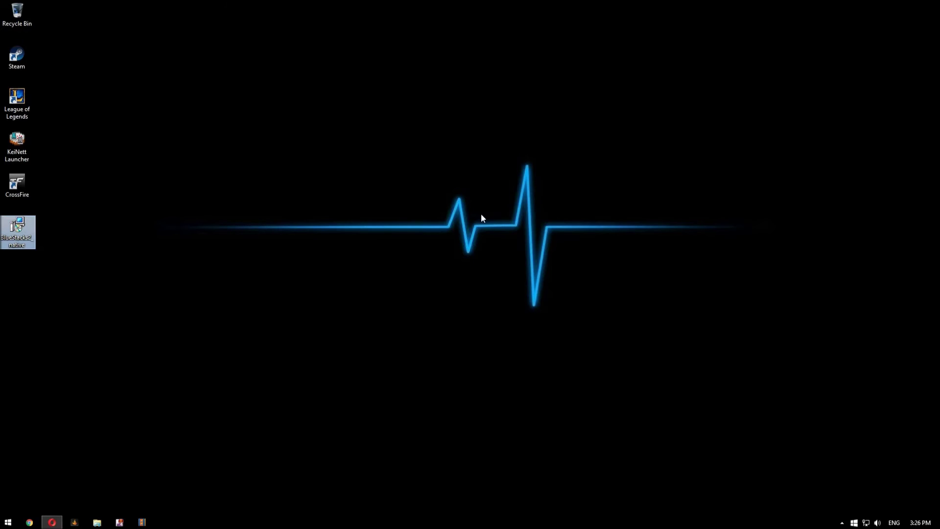
key("Return")
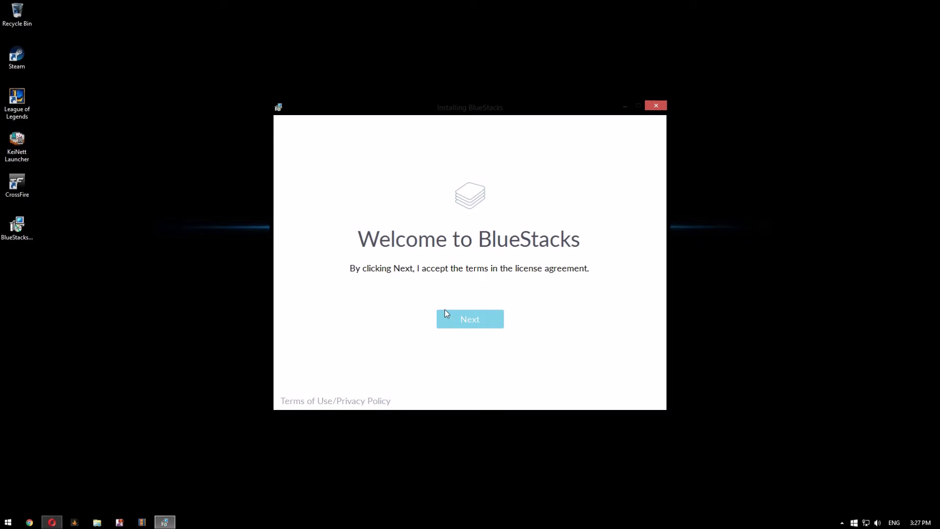
Step: Accept the licence, keep C:\ProgramData for data, and install with both options checked
left_click(444, 323)
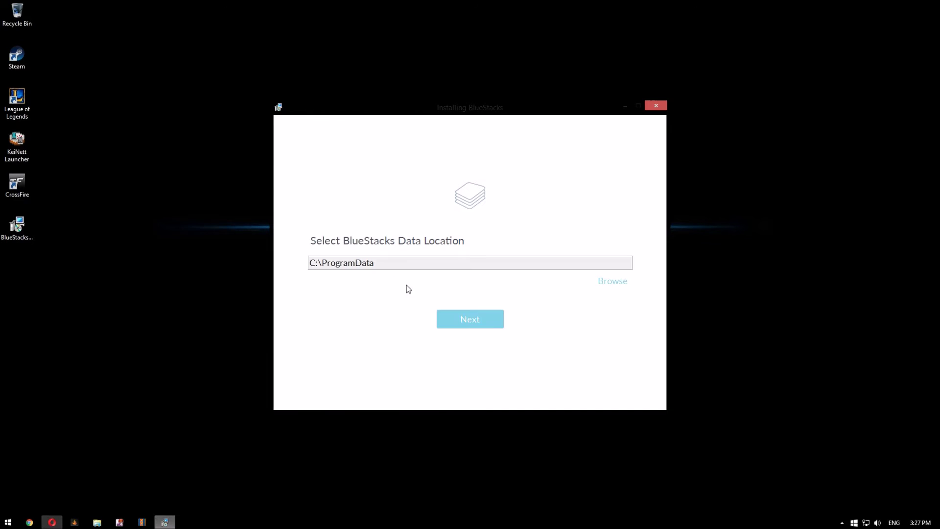
left_click(484, 324)
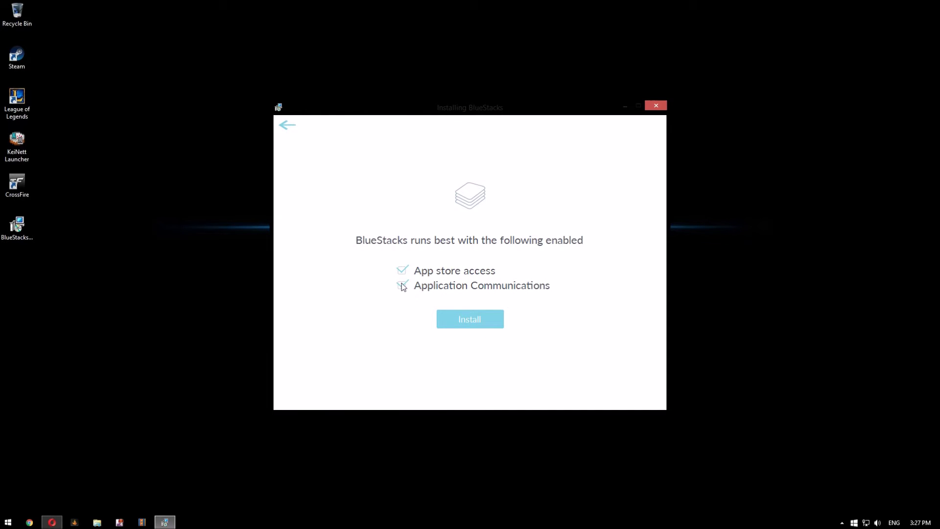
left_click(470, 318)
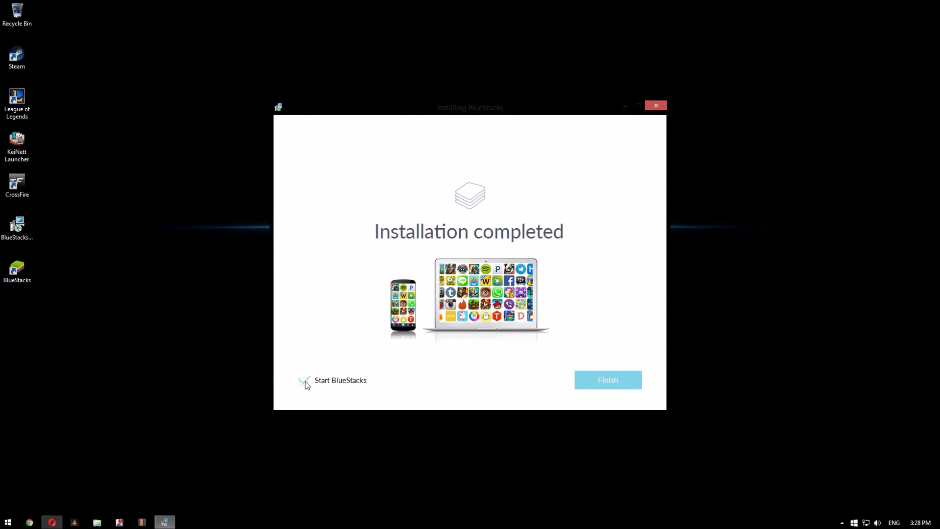
Step: Finish the installer with Start BlueStacks left checked so BlueStacks launches
left_click(609, 381)
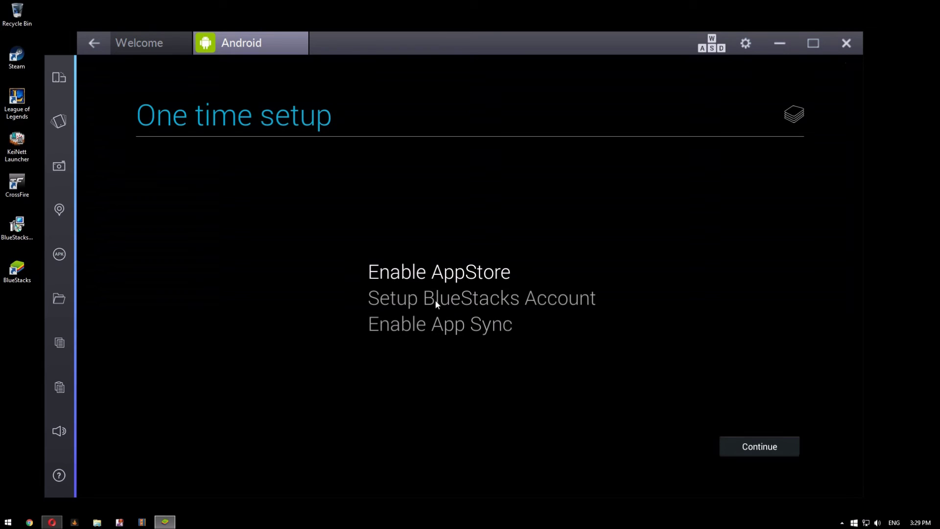
Step: Enable the AppStore, complete the account and app sync steps, then confirm with Let's go!
left_click(731, 447)
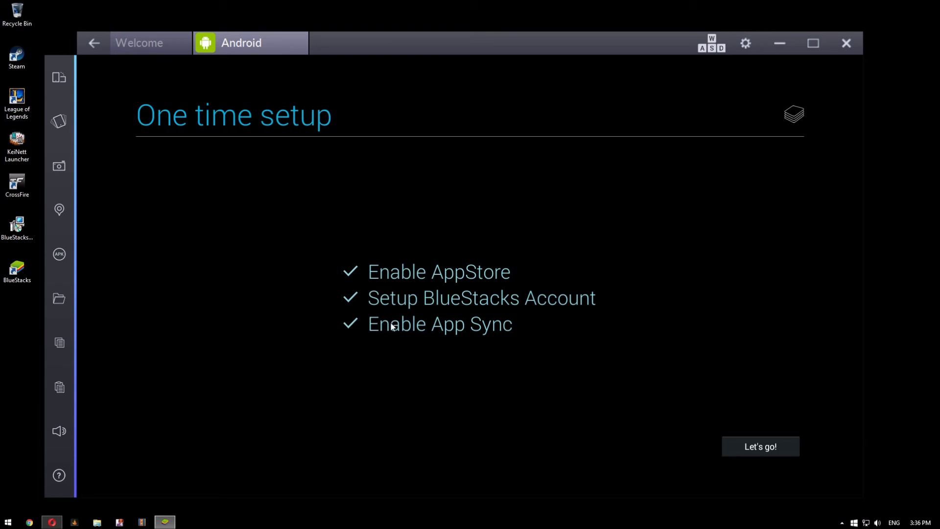
left_click(761, 445)
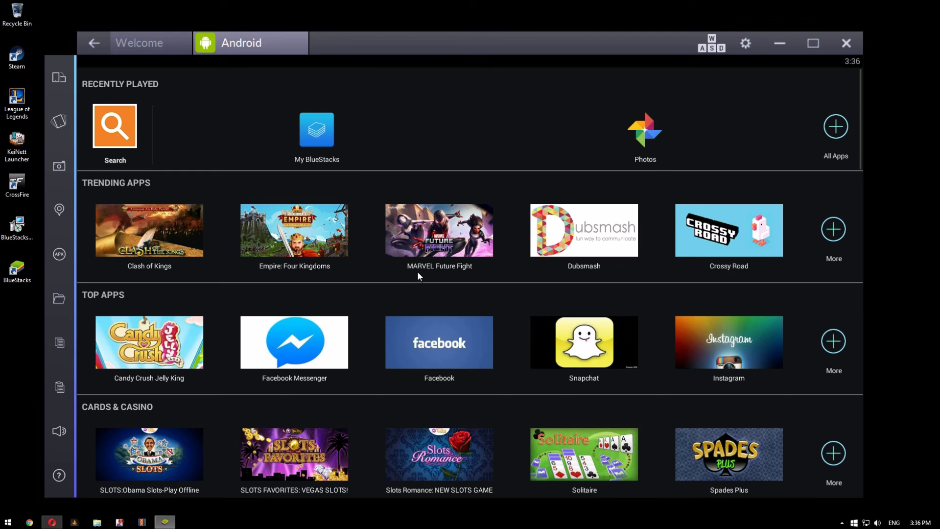
Step: Search apps for 'clash' and open the Clash of Clans Play Store page
left_click(115, 135)
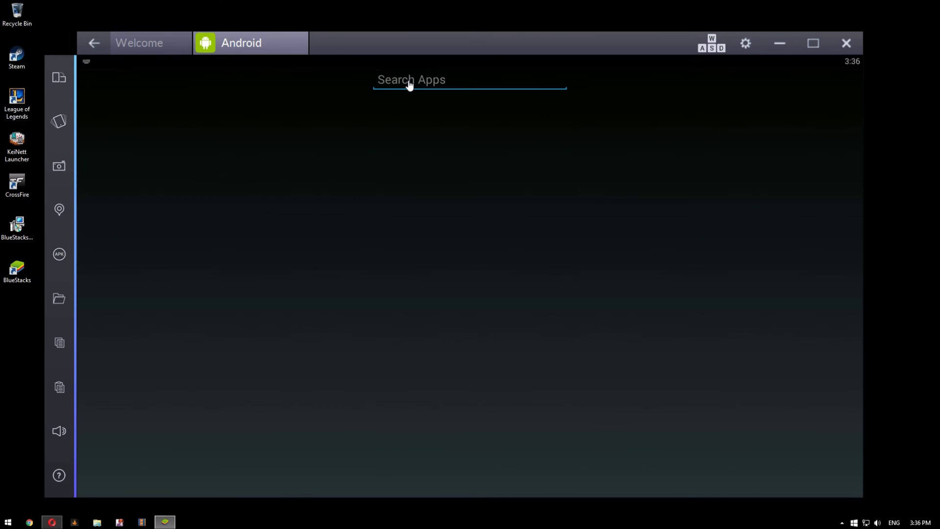
type("clash")
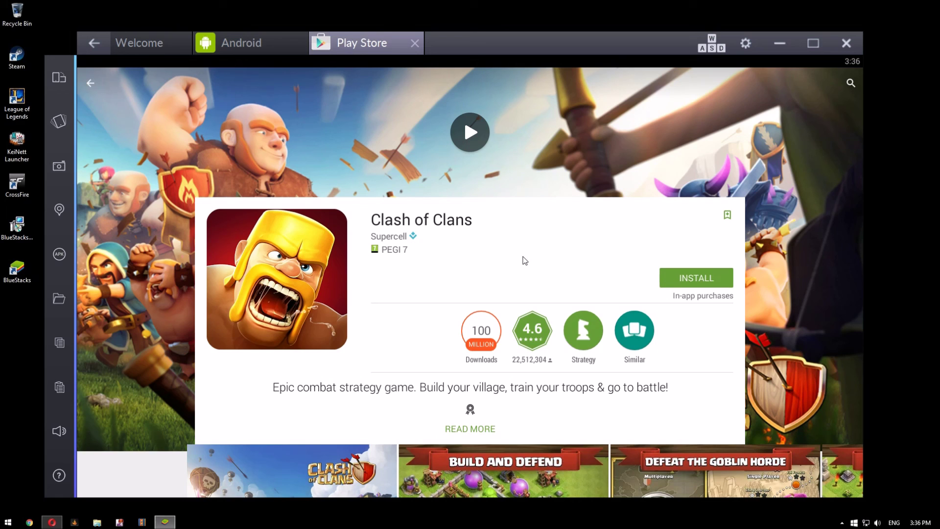
Step: Close the BlueStacks window and answer the notifications prompt so it exits
left_click(846, 43)
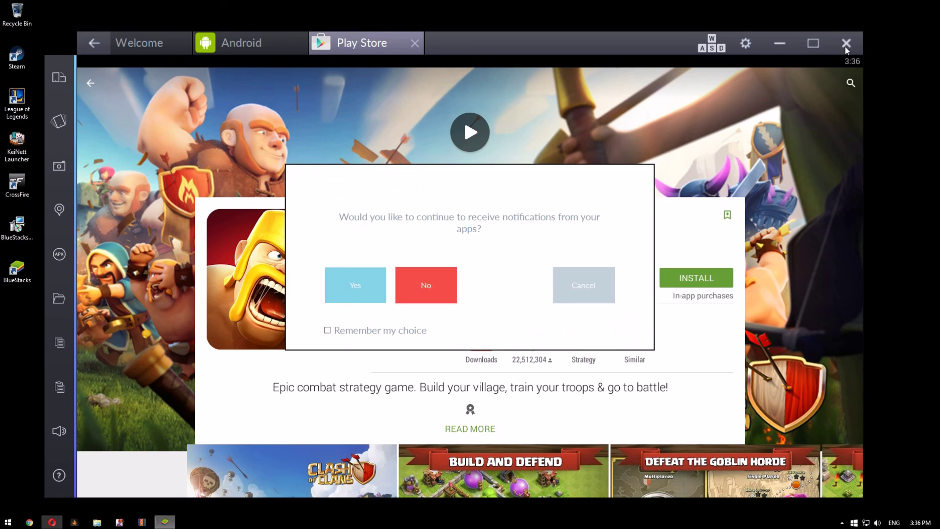
left_click(351, 281)
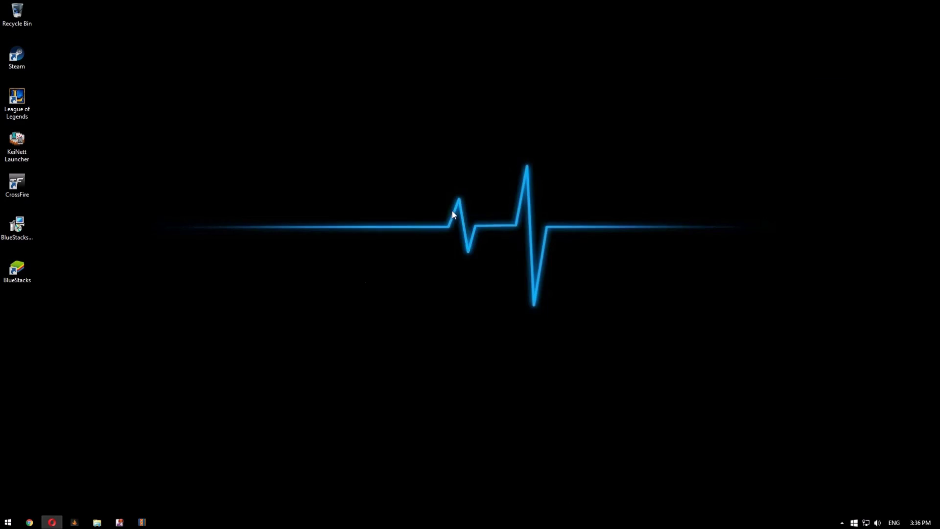